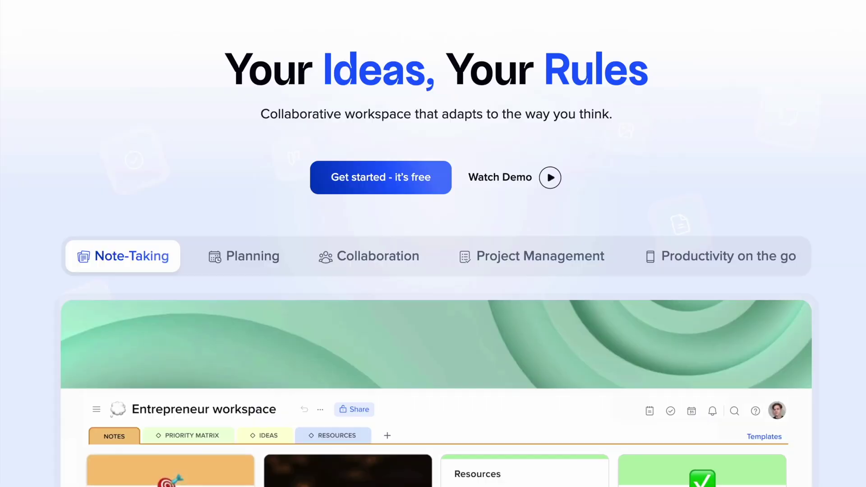
Step: Scroll the xTiles homepage down to the Note-Taking demo of an Entrepreneur workspace
scroll(221, 55, "down", 5)
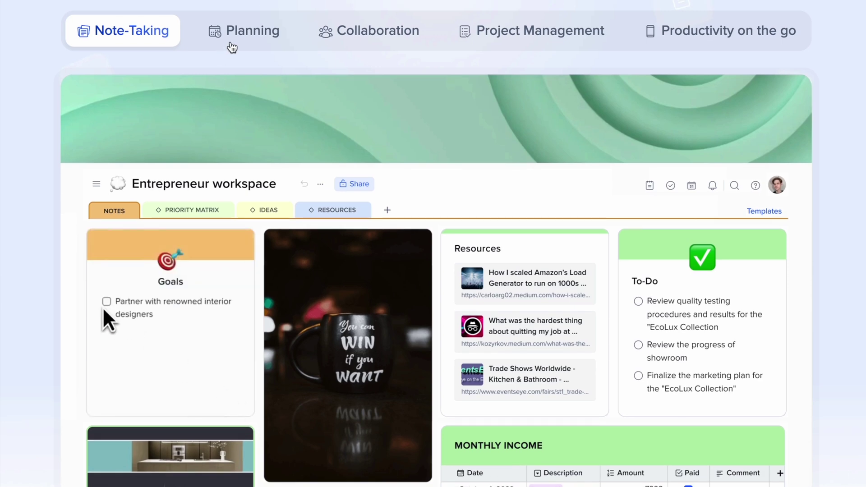
Step: In the Planning demo, recategorize a Content row and drag Develop a timeline toward Done
left_click(231, 46)
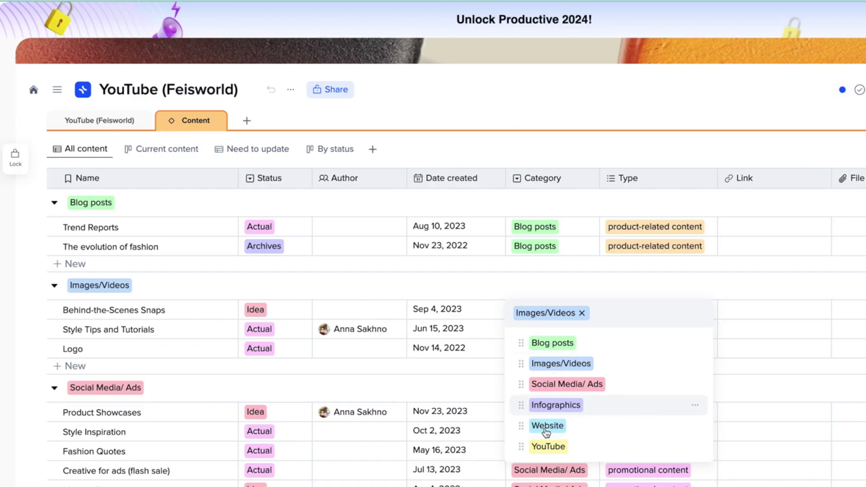
left_click(569, 309)
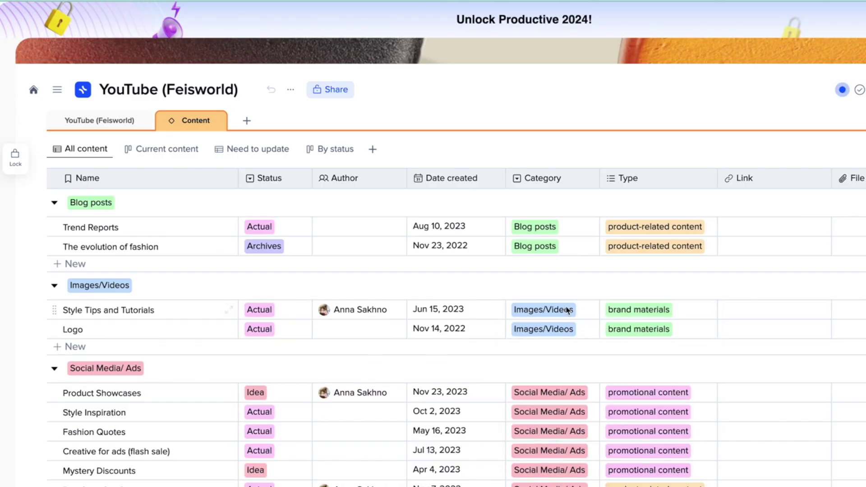
scroll(577, 399, "down", 6)
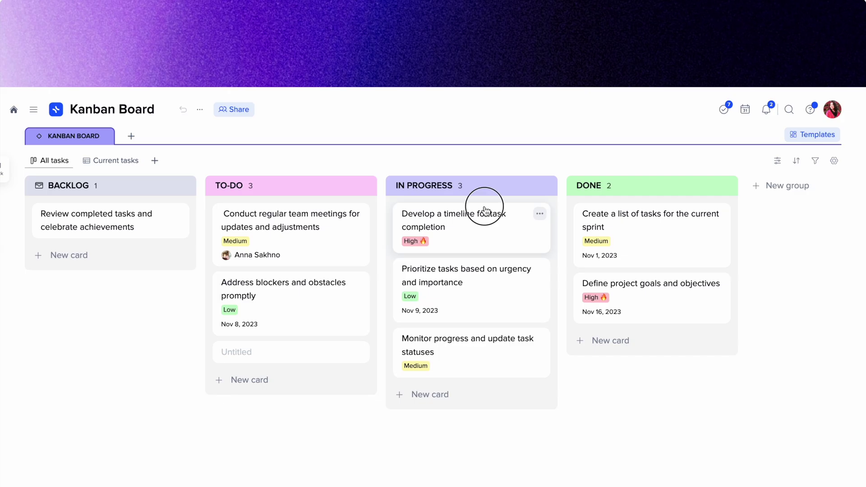
left_click_drag(488, 207, 631, 339)
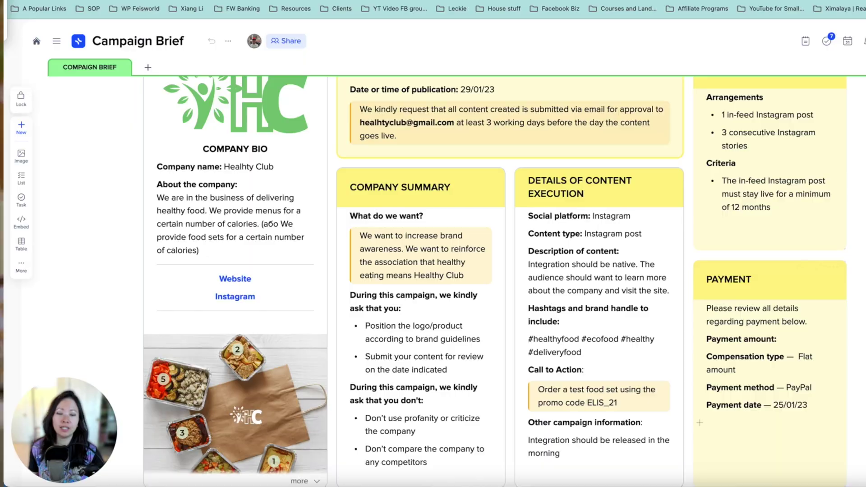
Step: Select the food image tile, then move Design Assets and Imagery Guidelines to earlier Brand Book slots
scroll(495, 280, "down", 3)
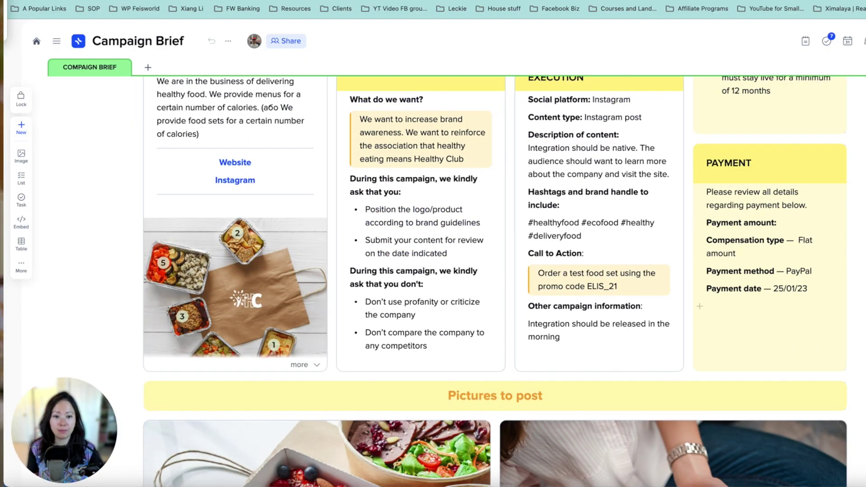
scroll(719, 144, "down", 6)
left_click(724, 167)
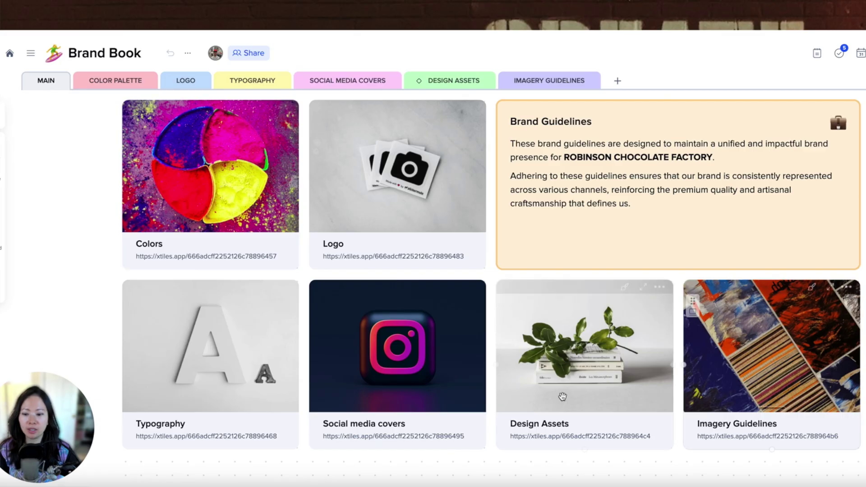
scroll(559, 391, "down", 1)
left_click_drag(560, 391, 374, 388)
left_click_drag(743, 239, 556, 237)
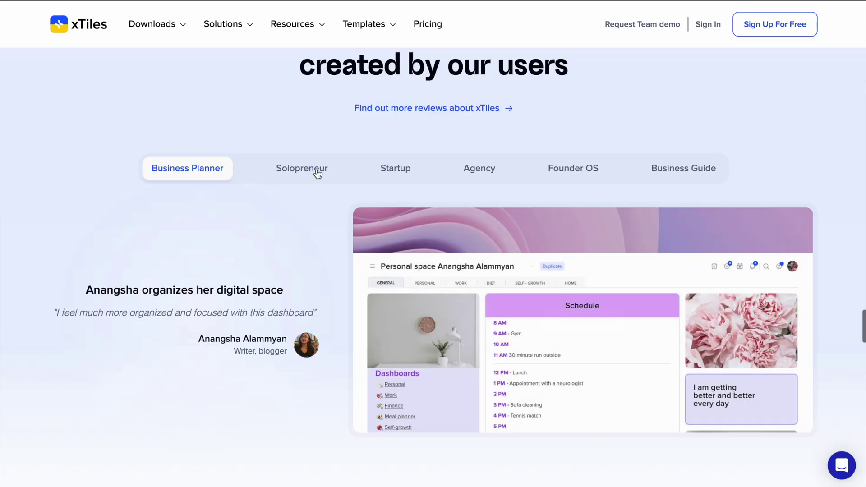
left_click(320, 173)
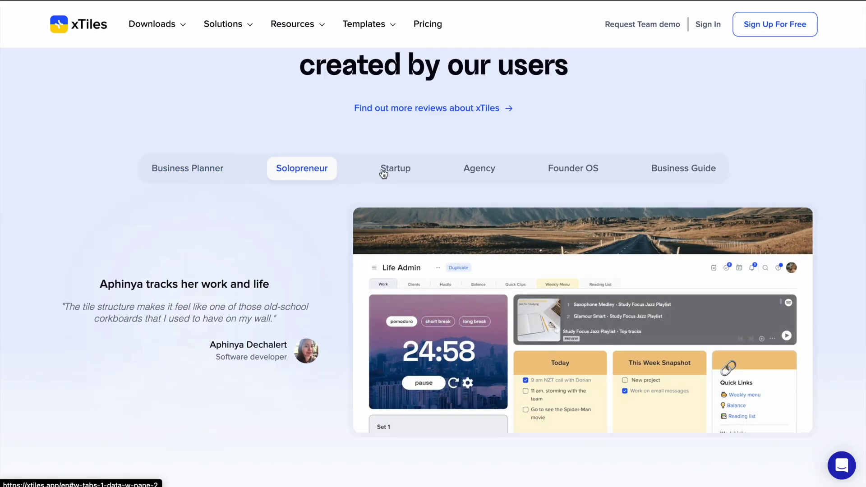
Step: Show the Startup user example among the website's testimonials
left_click(383, 175)
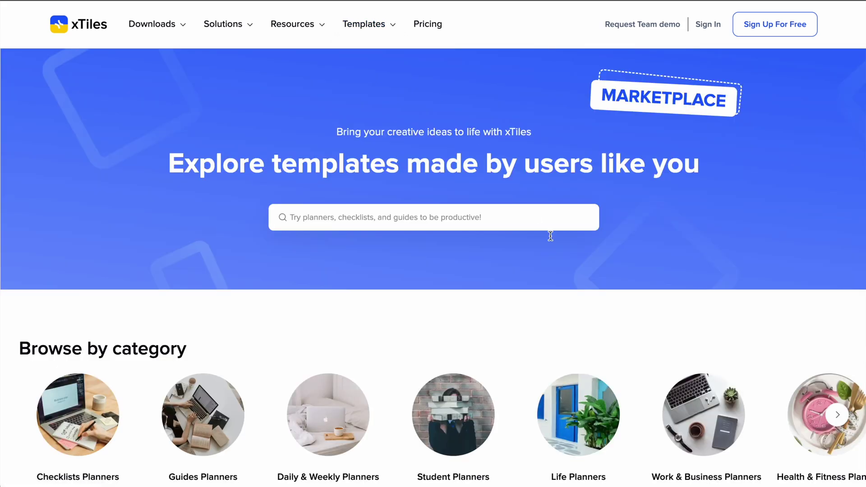
Step: Scroll the Marketplace past Most Popular, Featured Creators, Life and Work & Business to the planner grid
scroll(560, 261, "down", 5)
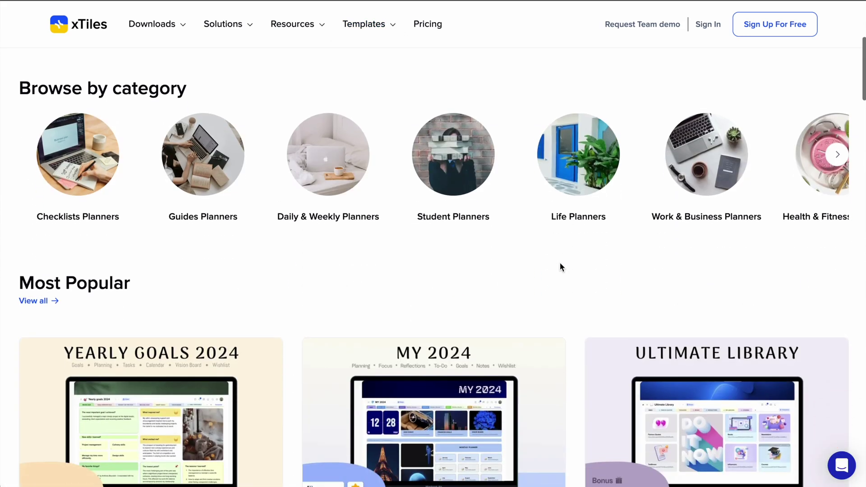
scroll(562, 283, "down", 5)
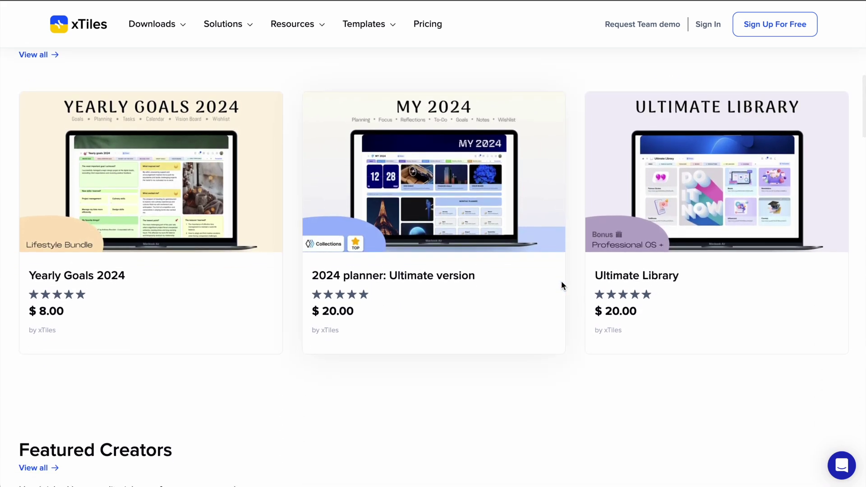
scroll(519, 291, "down", 8)
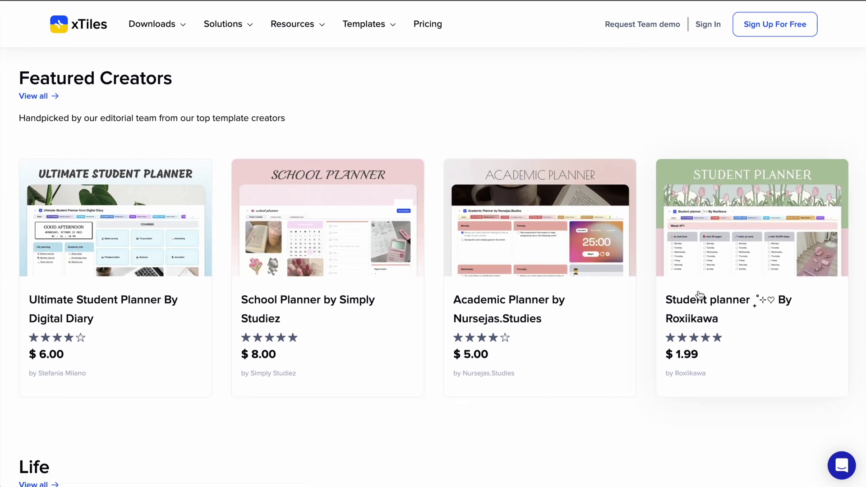
scroll(698, 309, "down", 10)
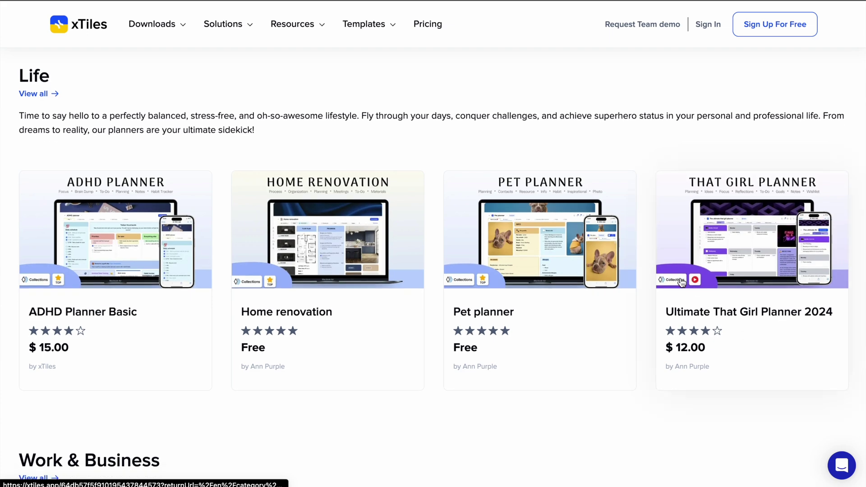
scroll(681, 282, "down", 8)
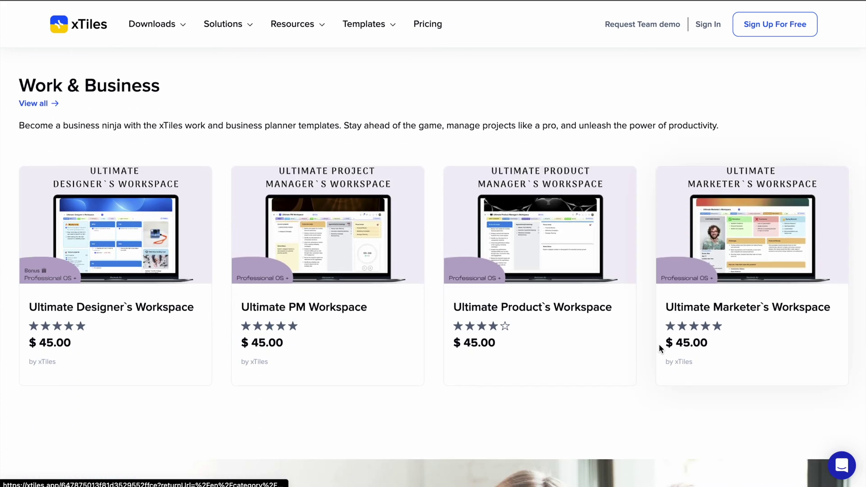
scroll(660, 344, "down", 9)
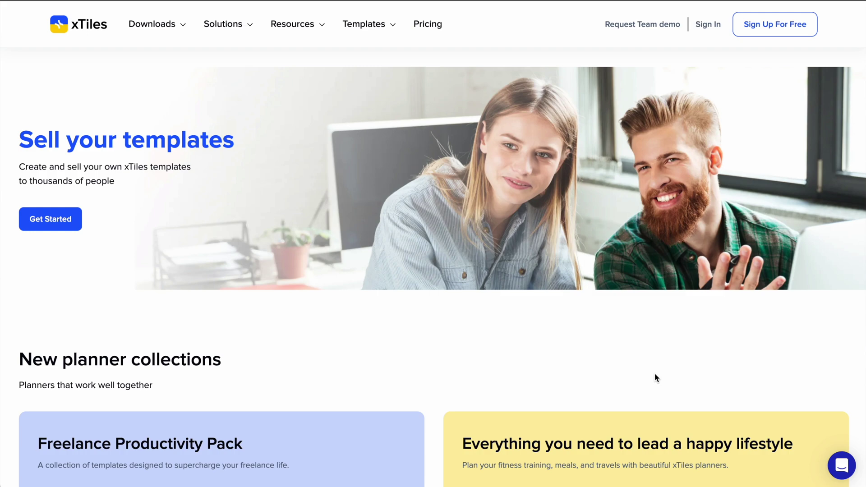
scroll(655, 377, "down", 8)
scroll(655, 378, "up", 2)
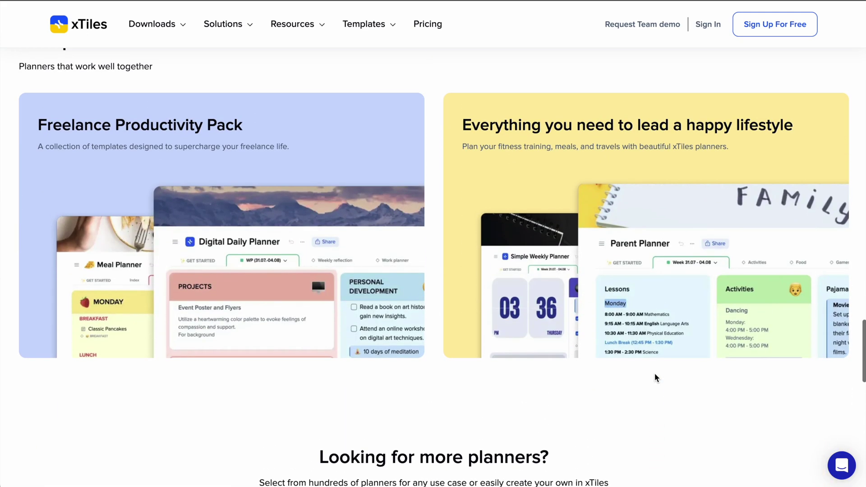
scroll(655, 377, "down", 7)
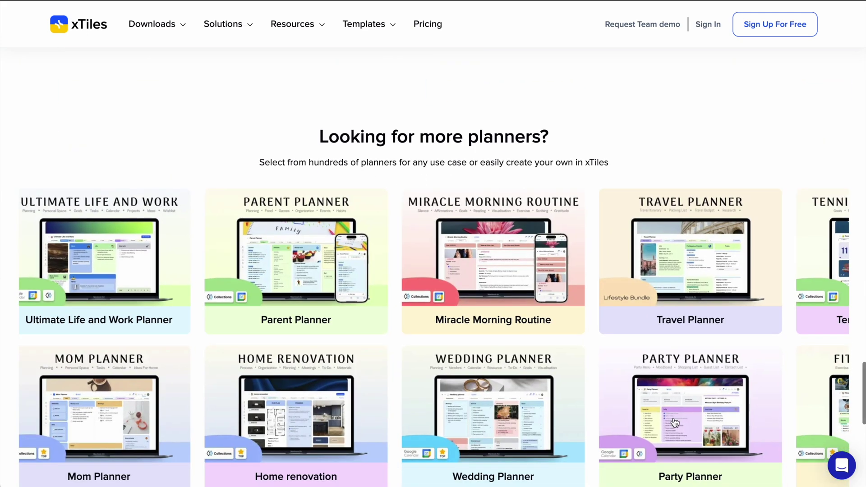
Step: Open the template Gallery from the Templates menu
mouse_move(361, 25)
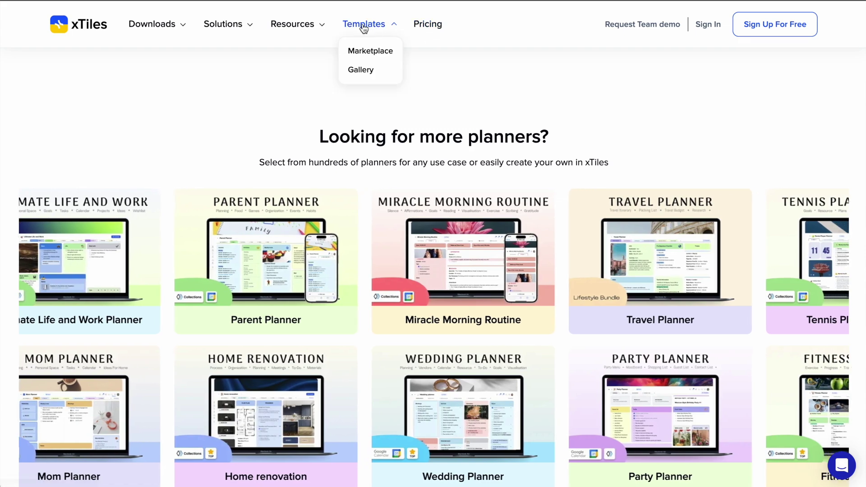
left_click(362, 73)
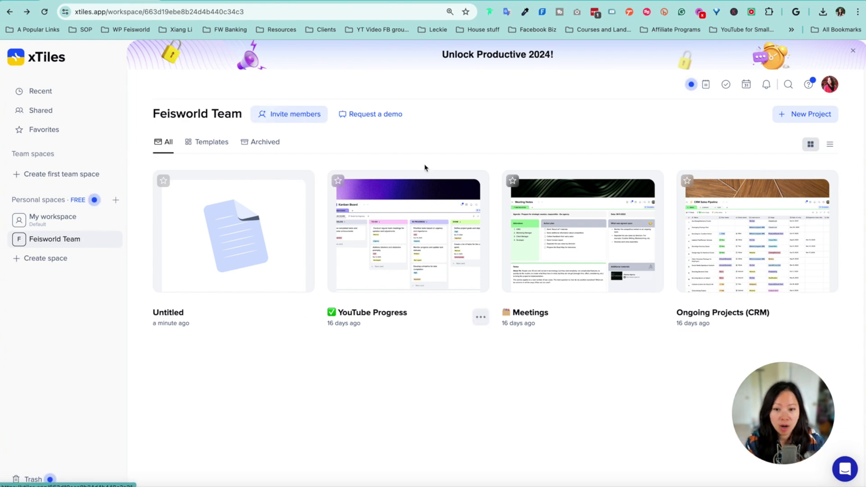
Step: Check the space's member settings, start adding members, back out, and close the dialog
left_click(299, 116)
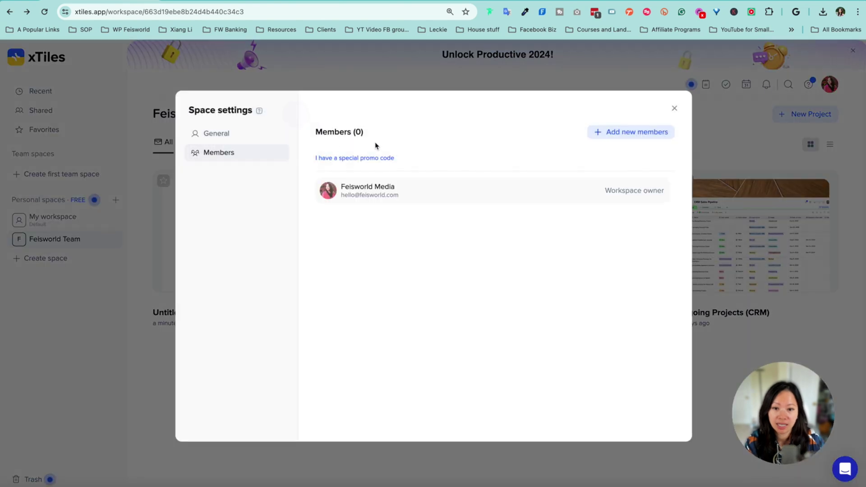
left_click(637, 134)
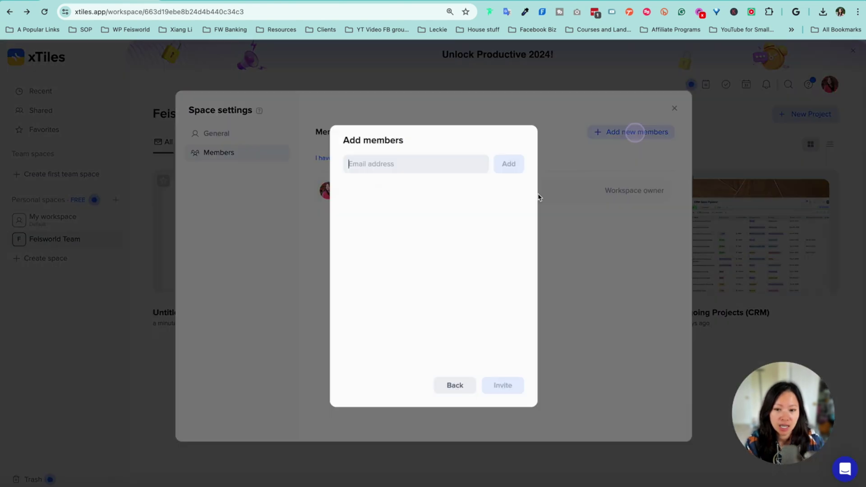
left_click(463, 385)
left_click(676, 109)
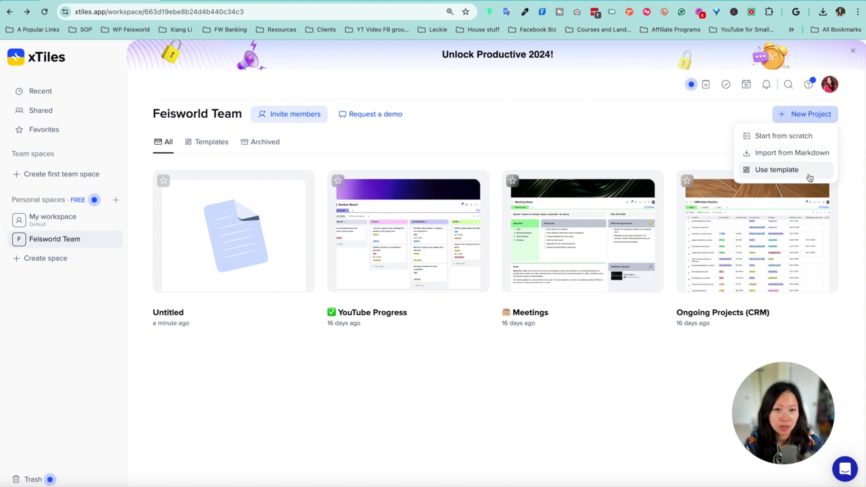
Step: Rename the untitled project to 'YouTube (Feisworld)' and briefly check its Project Settings
left_click(693, 141)
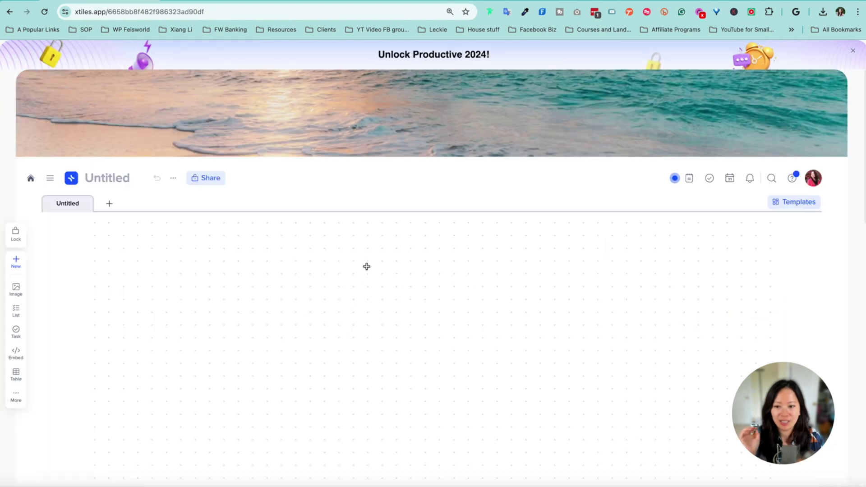
left_click(117, 178)
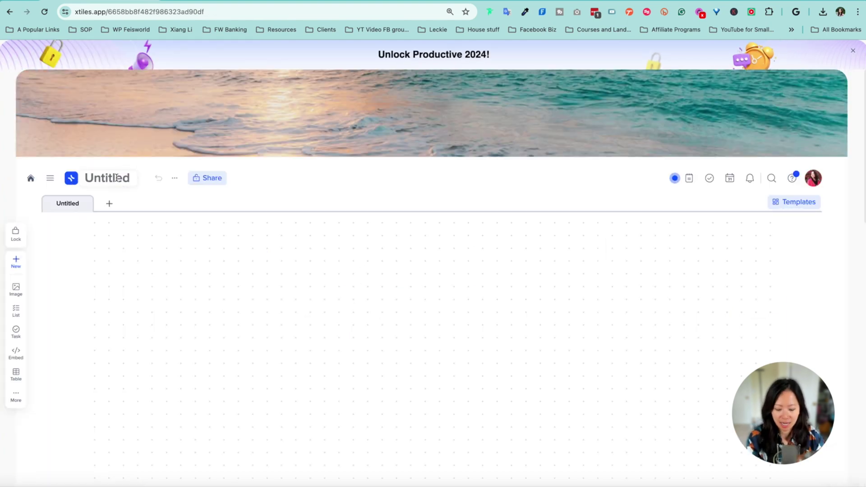
type("YouTube (Feisworld)")
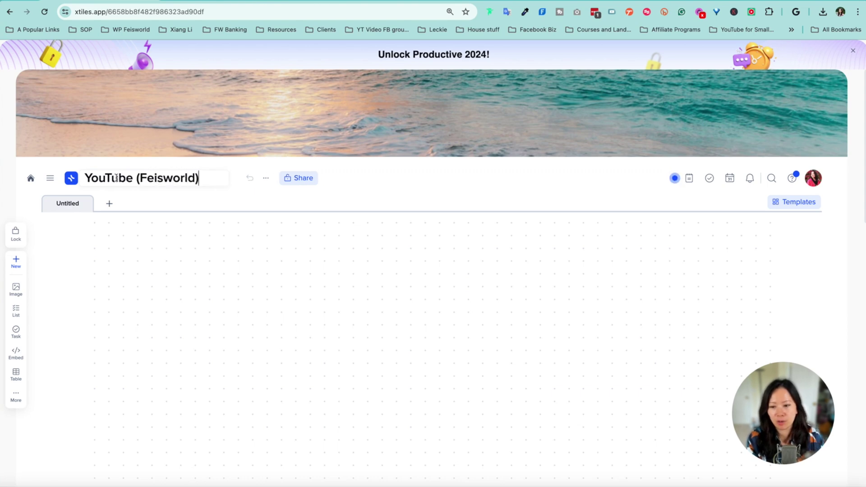
left_click(158, 292)
left_click(242, 179)
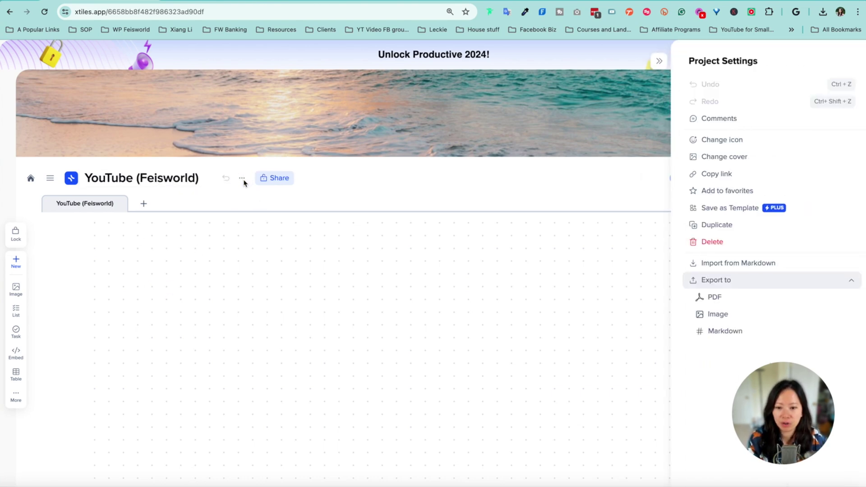
left_click(405, 187)
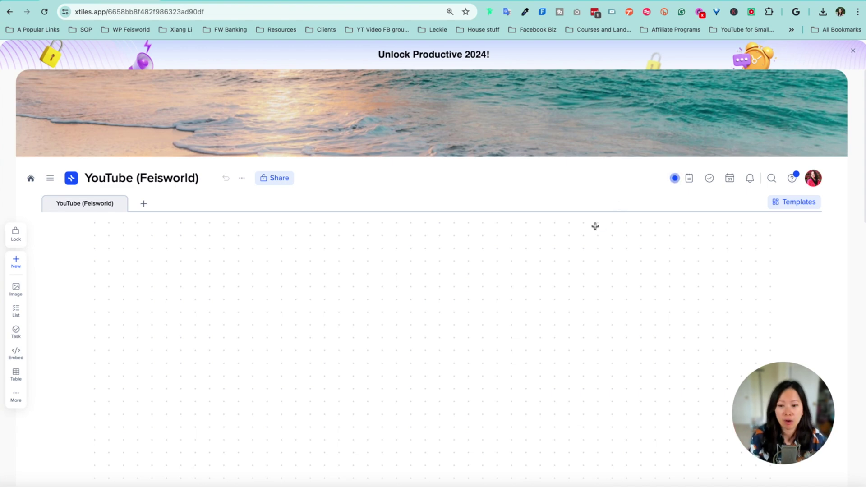
Step: Preview the New page, Gallery, Board, Calendar and Table view templates in the add-page menu
left_click(144, 204)
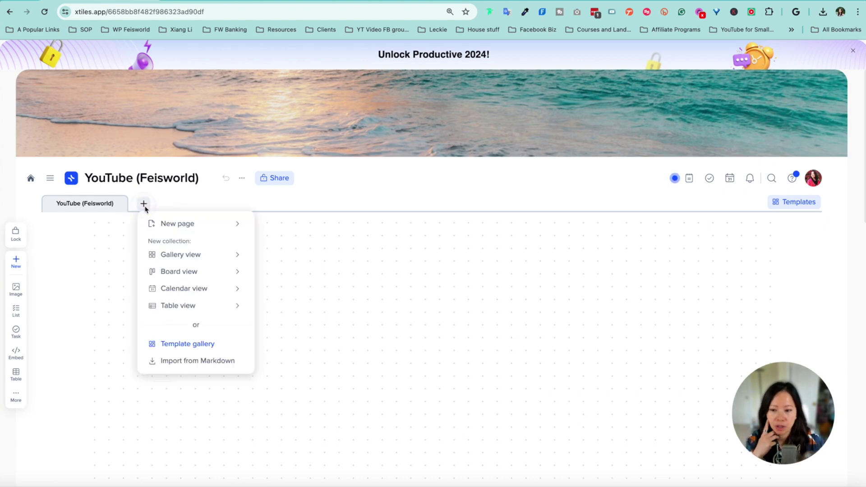
mouse_move(185, 227)
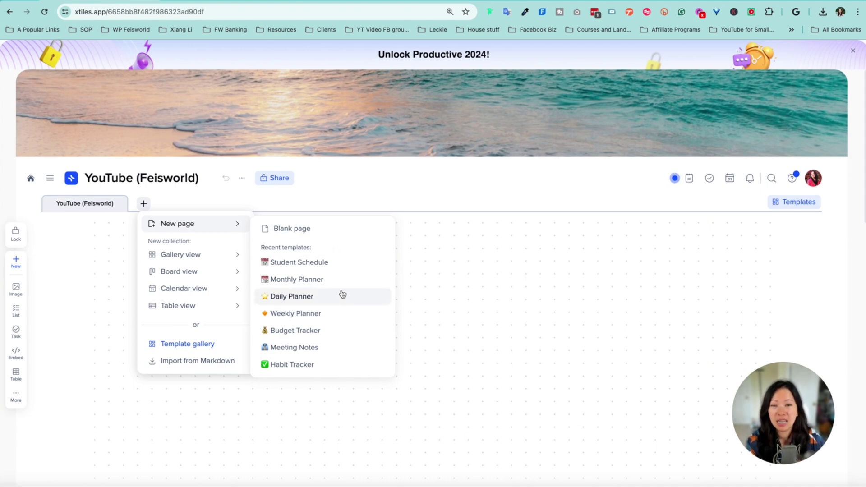
mouse_move(208, 257)
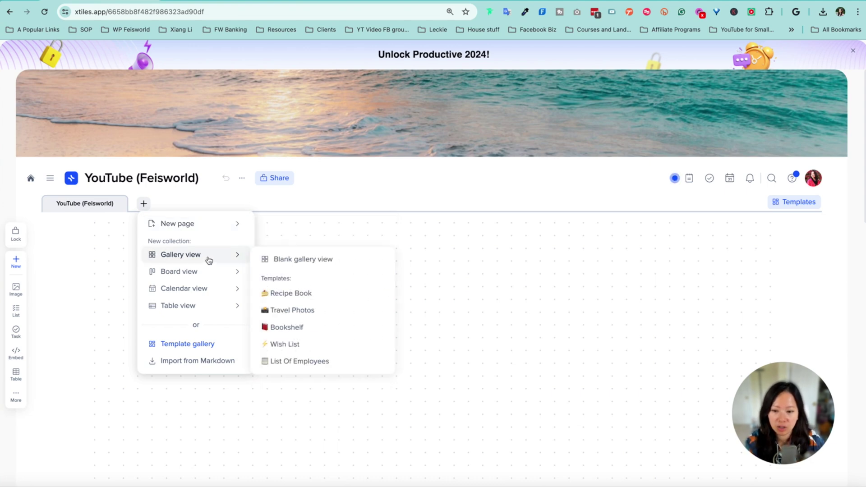
mouse_move(217, 281)
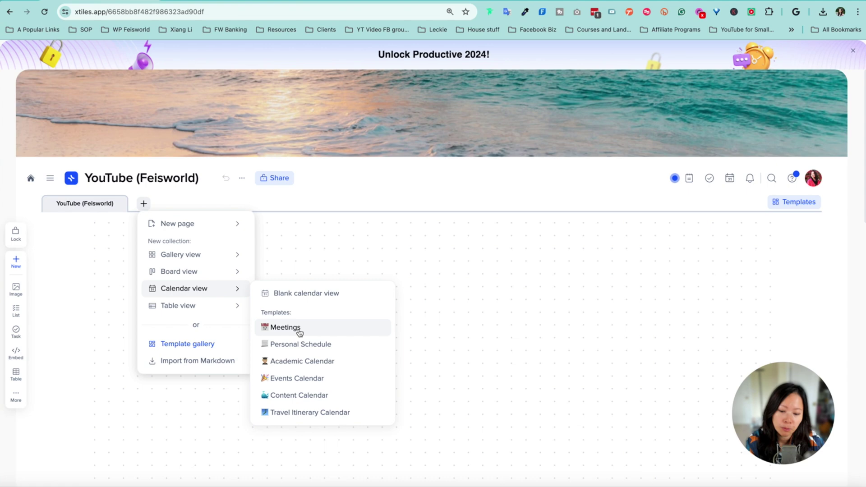
mouse_move(204, 308)
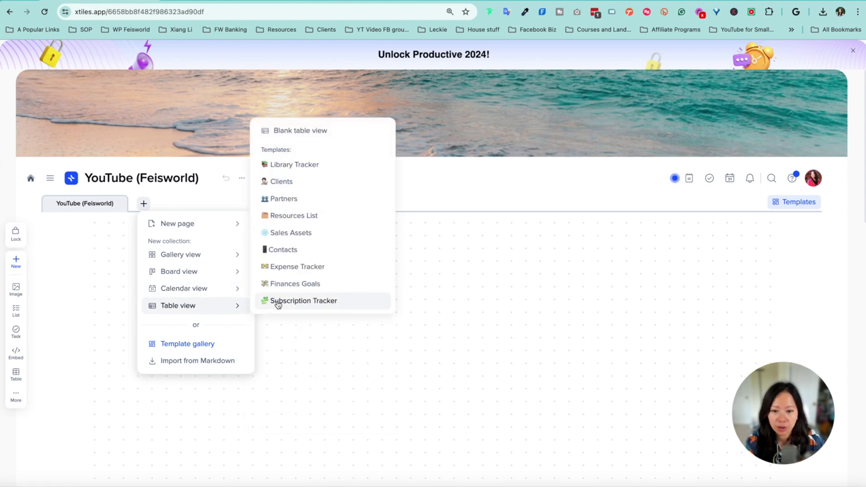
Step: Open the full template gallery, expand Marketing, and preview the Marketing Content Catalog template
left_click(202, 344)
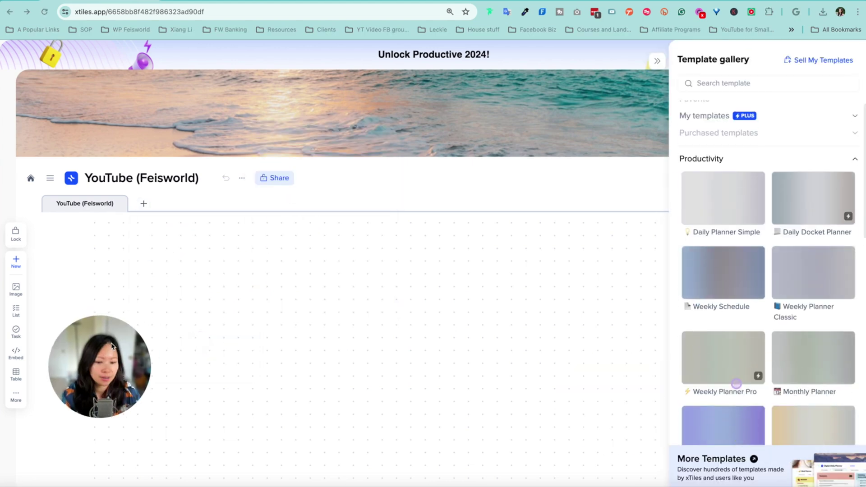
scroll(736, 384, "down", 2)
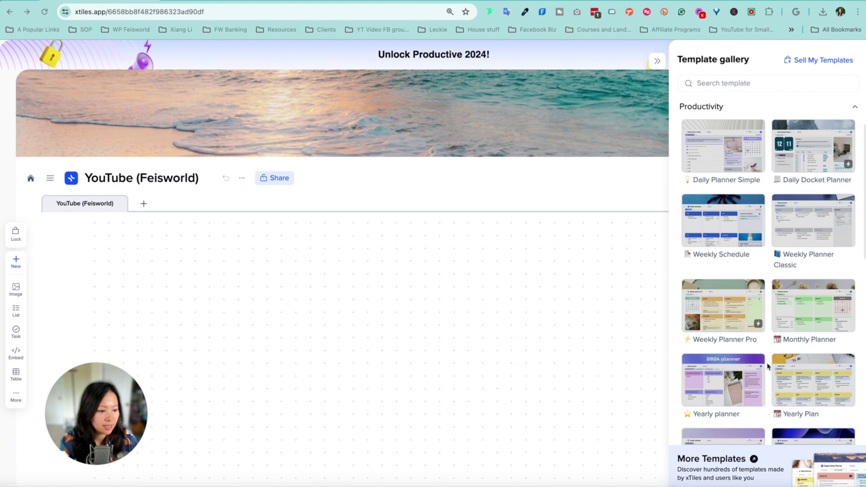
scroll(768, 367, "down", 3)
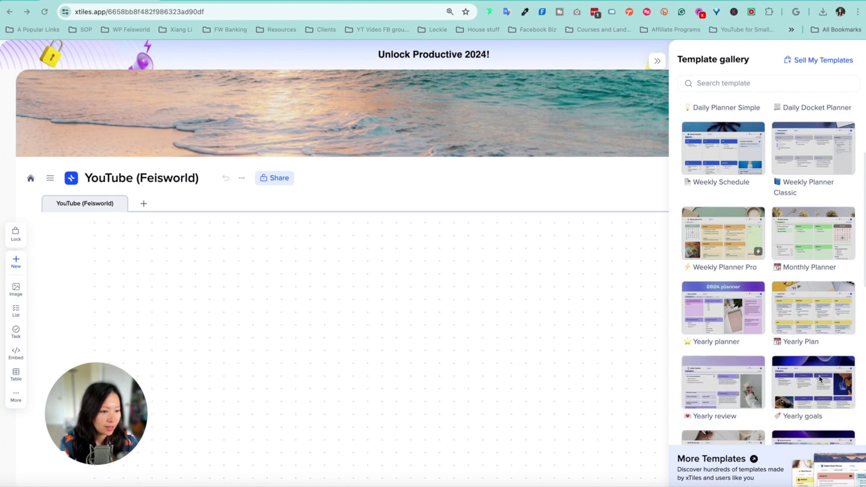
scroll(821, 381, "up", 5)
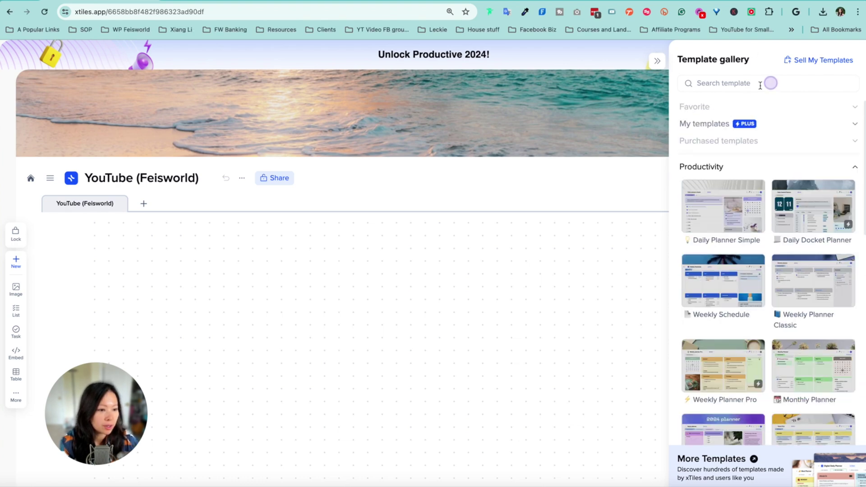
left_click(742, 85)
scroll(789, 361, "down", 10)
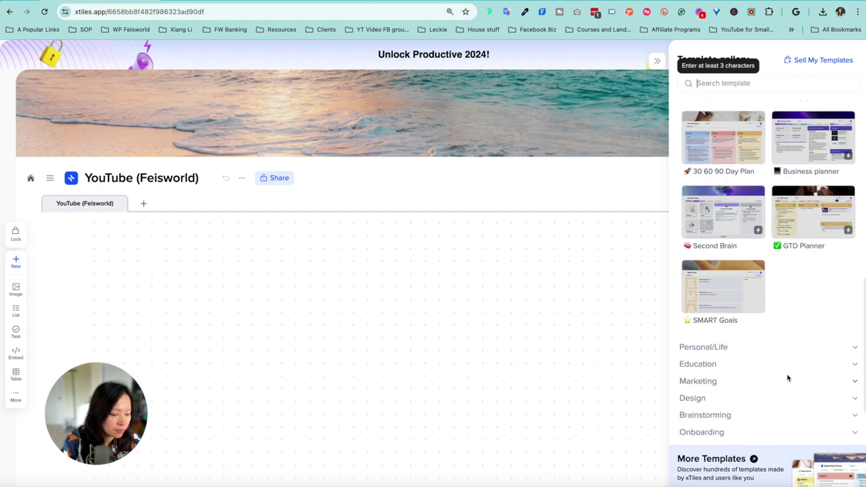
scroll(789, 370, "down", 2)
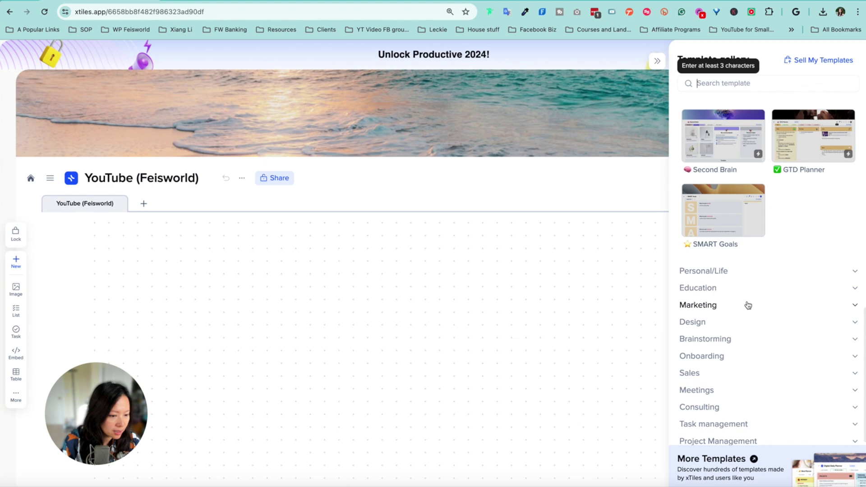
scroll(767, 307, "down", 1)
left_click(851, 299)
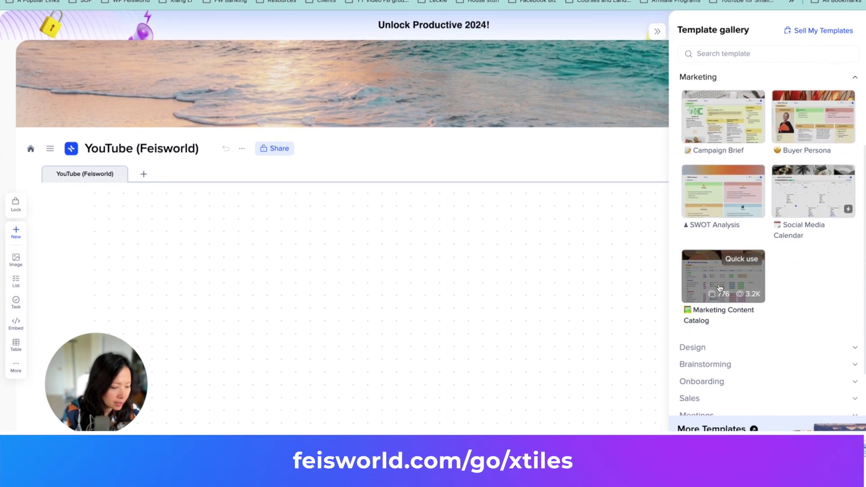
left_click(723, 277)
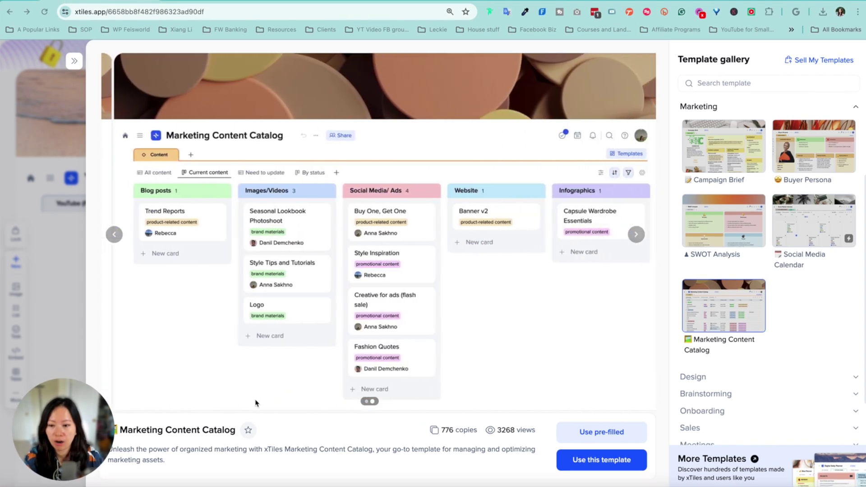
Step: Add the Marketing Content Catalog template to YouTube (Feisworld) as a Content tab with an orange abstract cover
left_click(117, 240)
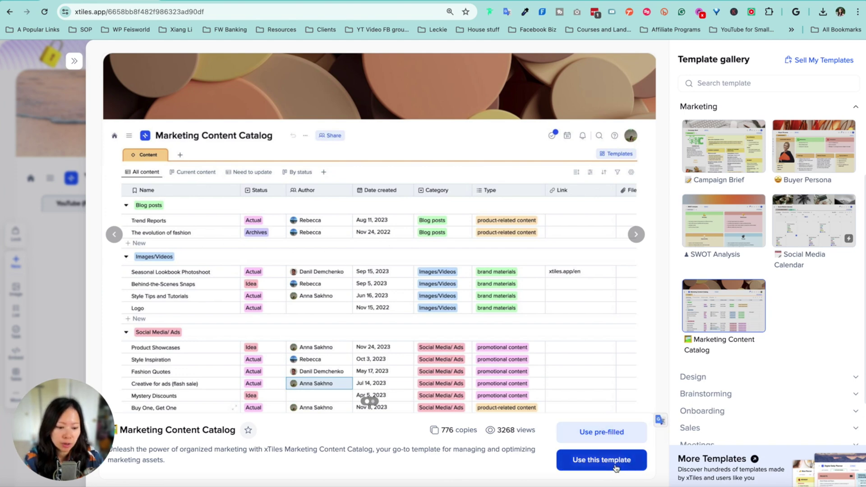
left_click(621, 439)
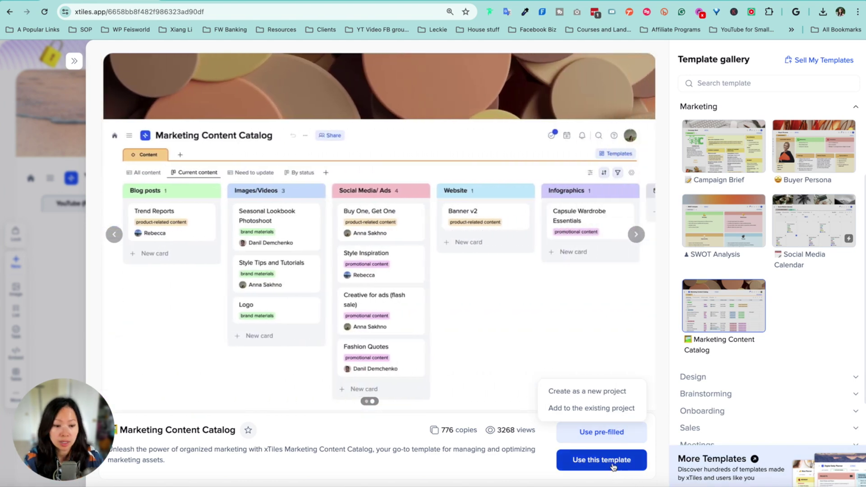
left_click(615, 461)
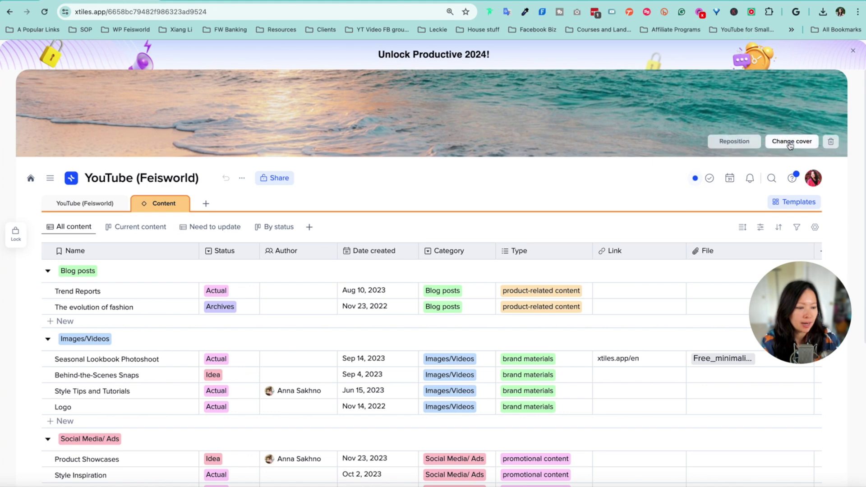
left_click(805, 146)
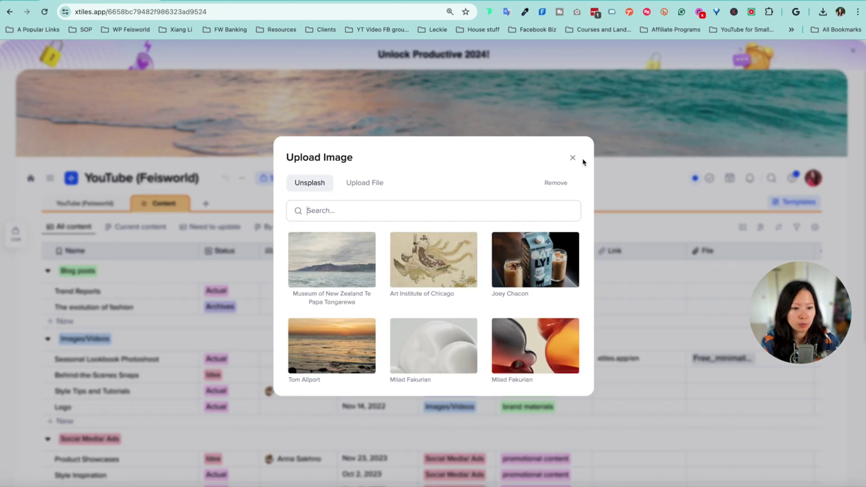
left_click(569, 326)
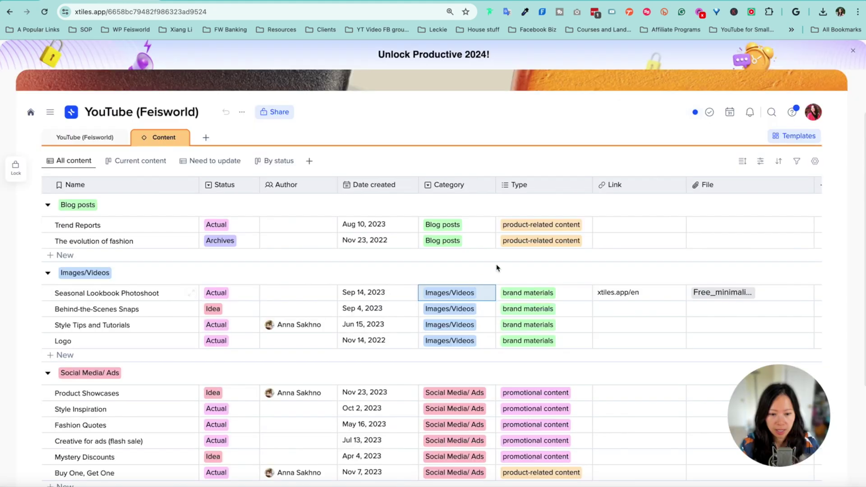
Step: Create a new YouTube category for Seasonal Lookbook Photoshoot
left_click(475, 300)
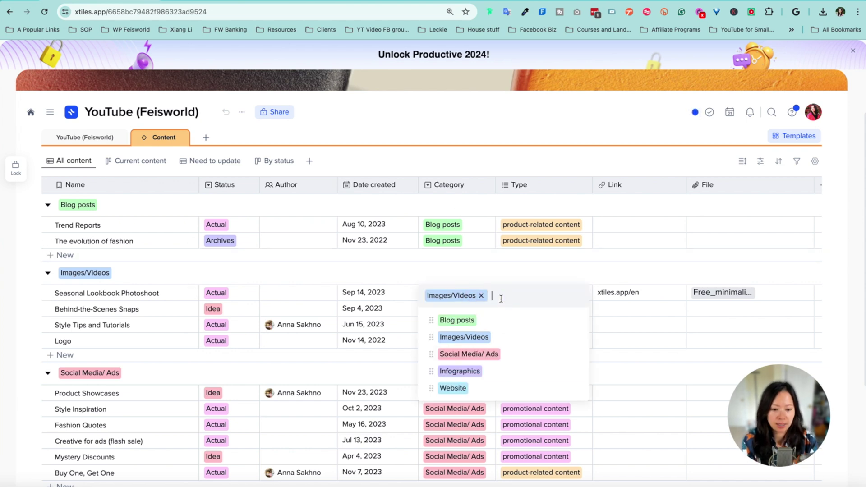
type("YouTube")
key("Return")
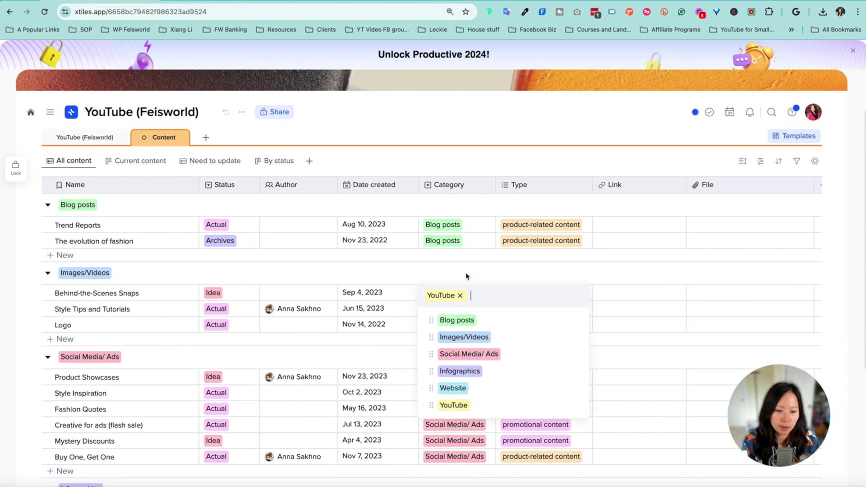
Step: Move Behind-the-Scenes Snaps from Images/Videos to the YouTube category
left_click(450, 276)
left_click(465, 292)
left_click(466, 298)
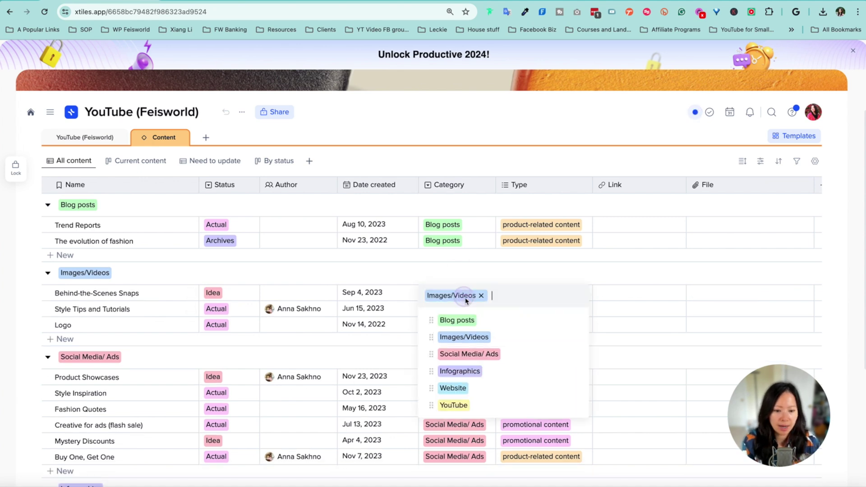
left_click(453, 405)
scroll(398, 217, "down", 5)
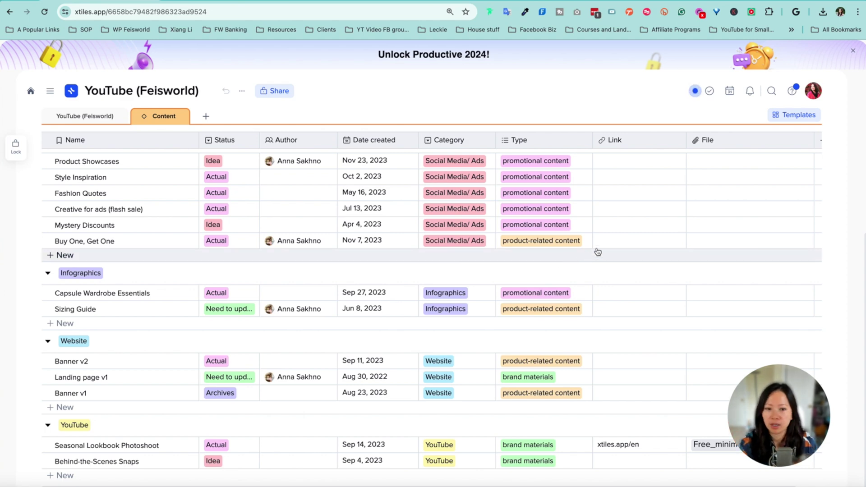
scroll(478, 306, "up", 5)
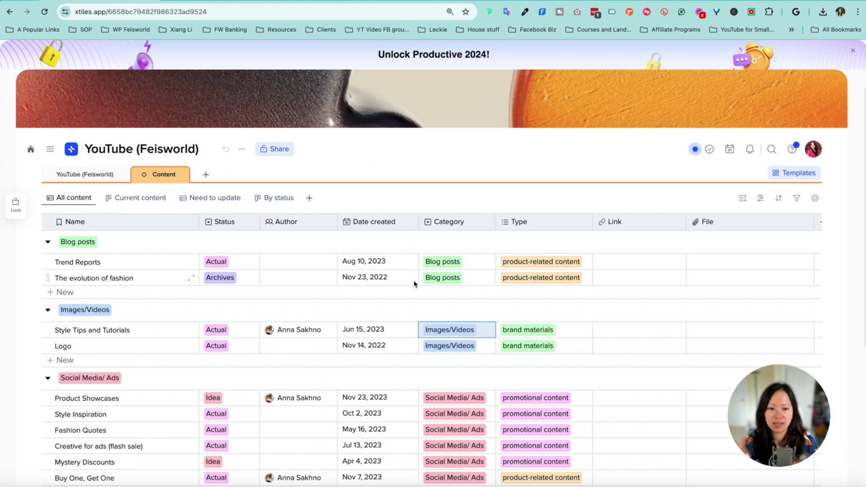
Step: Show Current content as a category board and move the Buy One, Get One card into Website
left_click(297, 267)
scroll(298, 266, "up", 1)
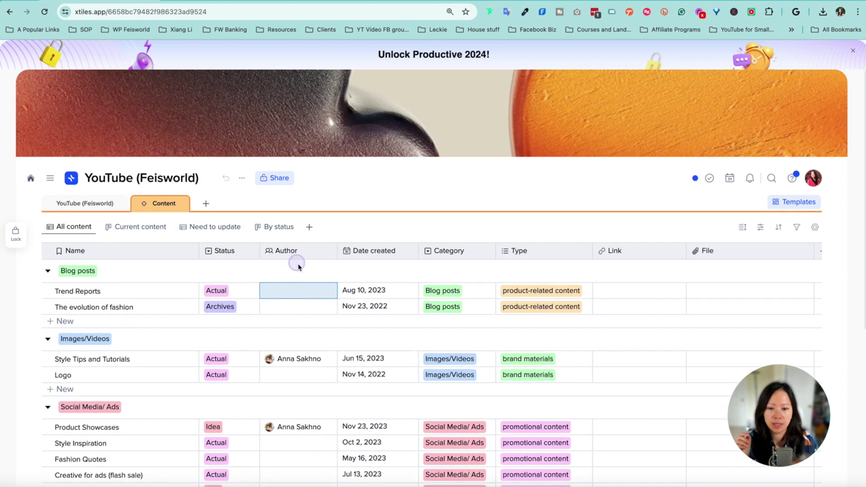
left_click(301, 291)
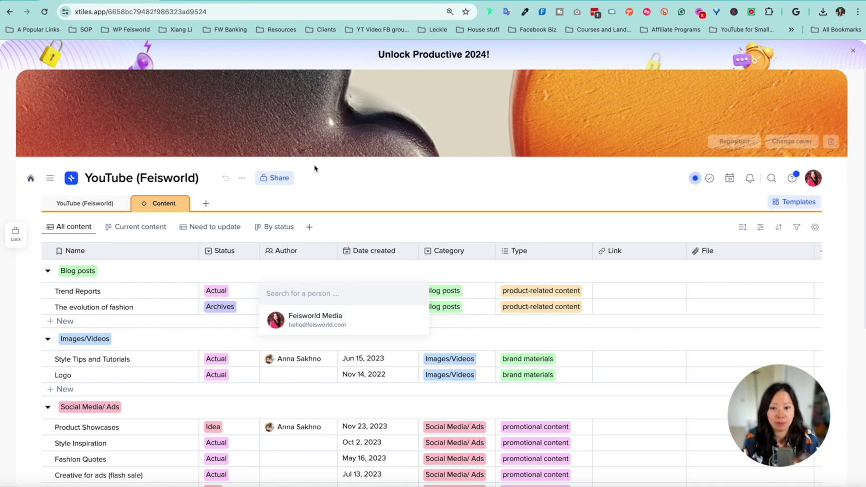
left_click(132, 233)
left_click(132, 231)
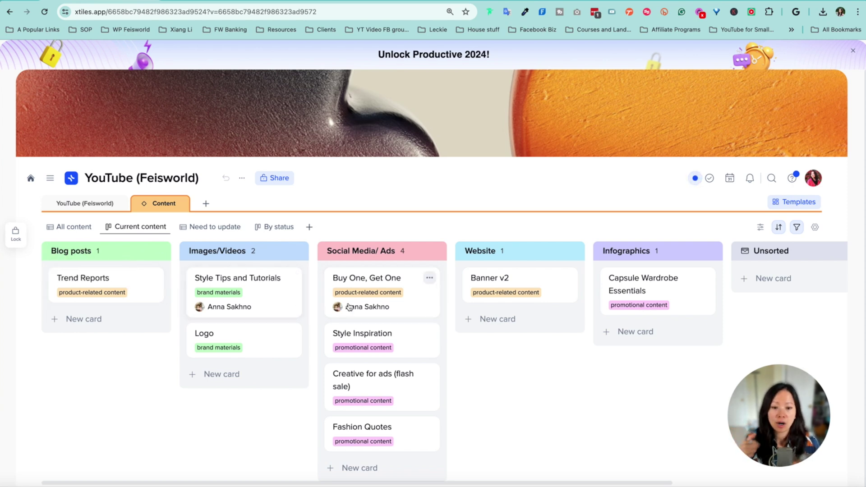
left_click_drag(397, 292, 379, 276)
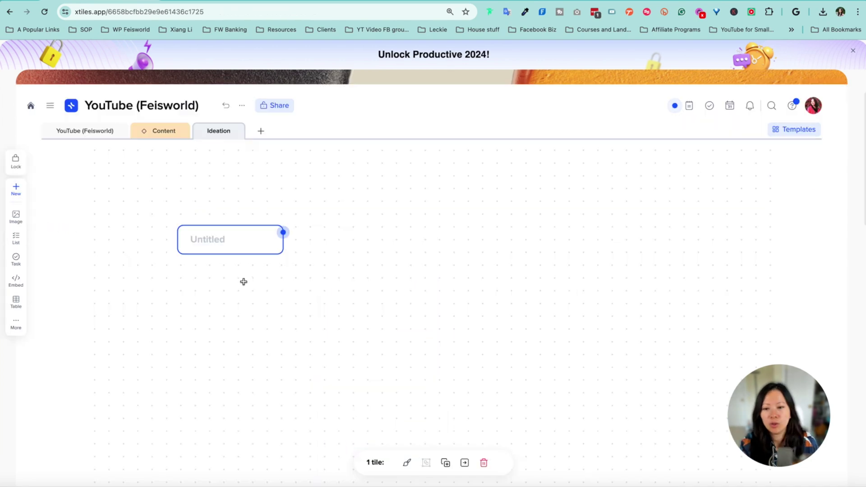
Step: Title the Untitled Ideation tile 'First video for xTiles'
left_click(315, 240)
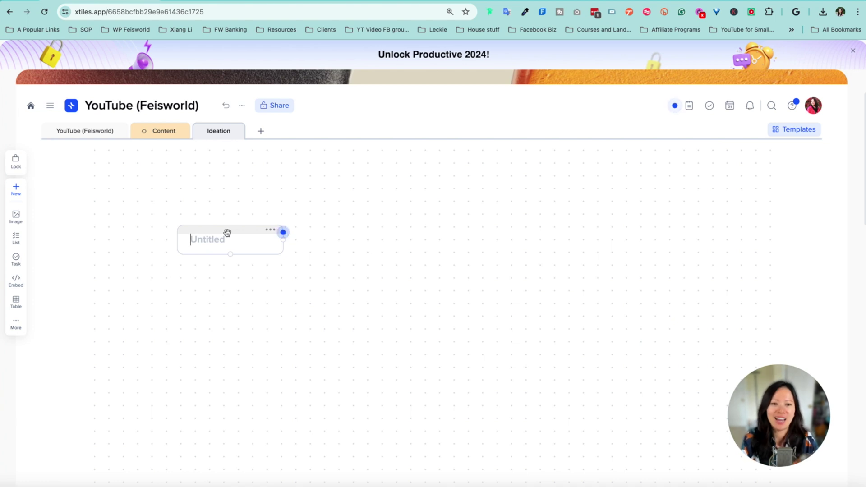
type("First video for ")
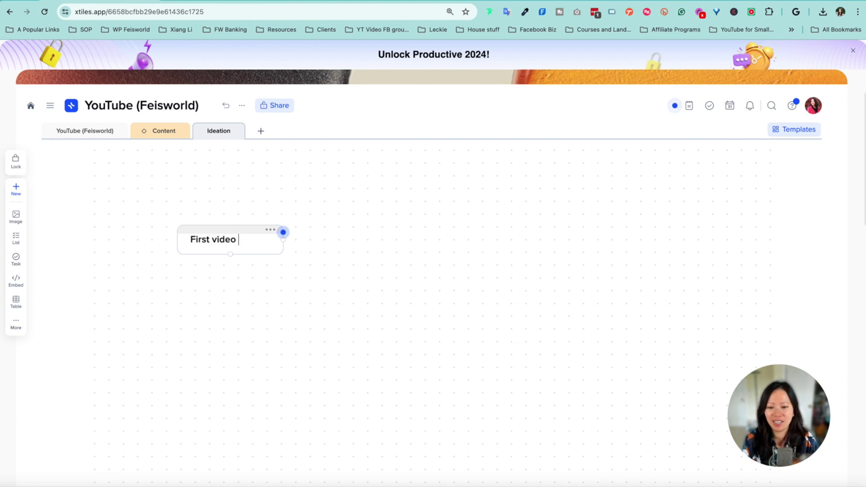
type("xTiles")
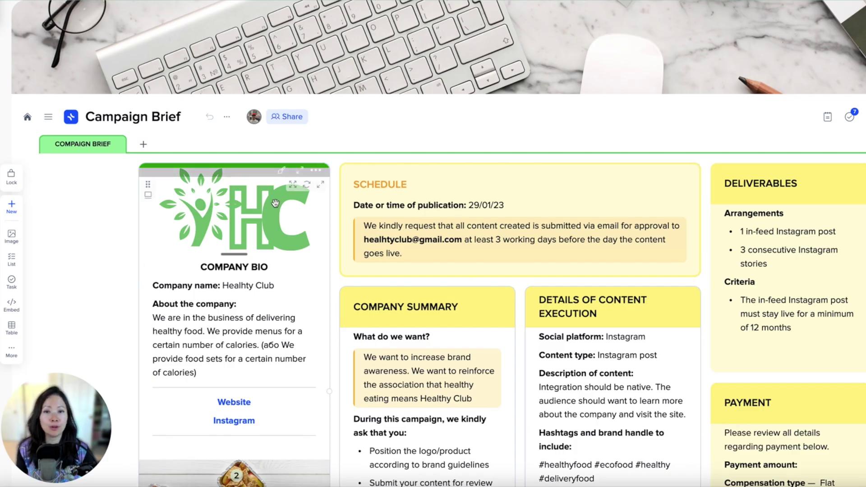
scroll(275, 204, "down", 3)
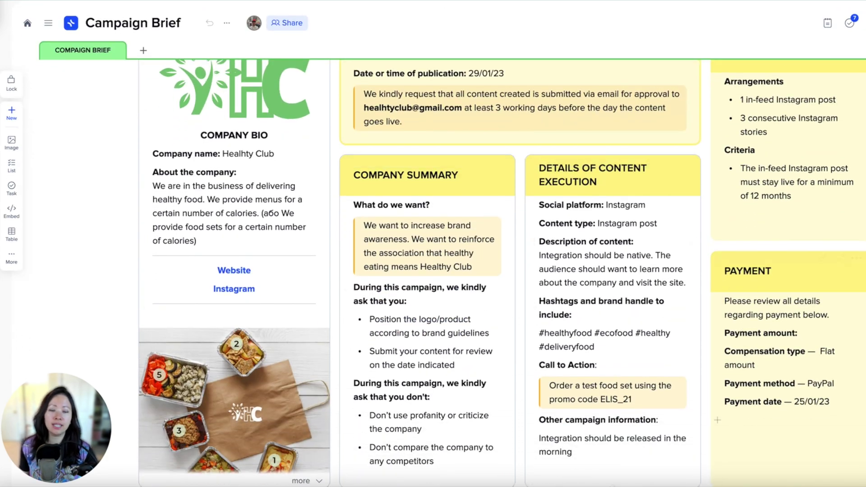
scroll(824, 266, "down", 2)
scroll(503, 273, "down", 1)
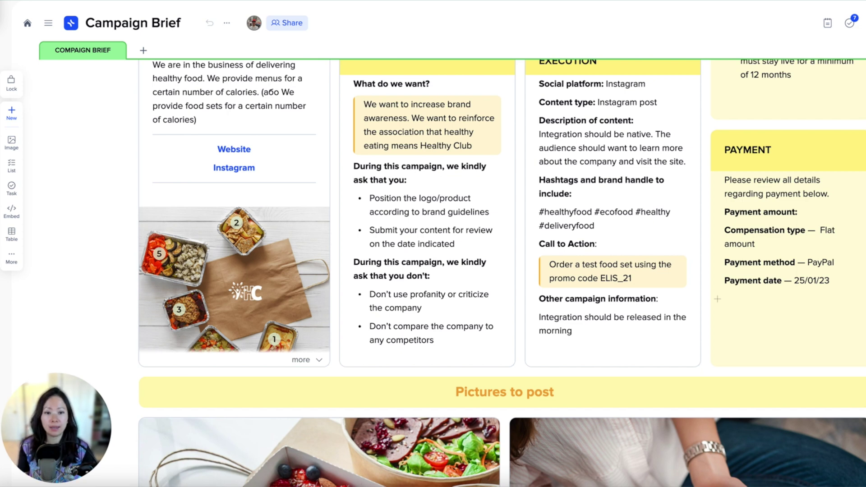
scroll(503, 274, "down", 6)
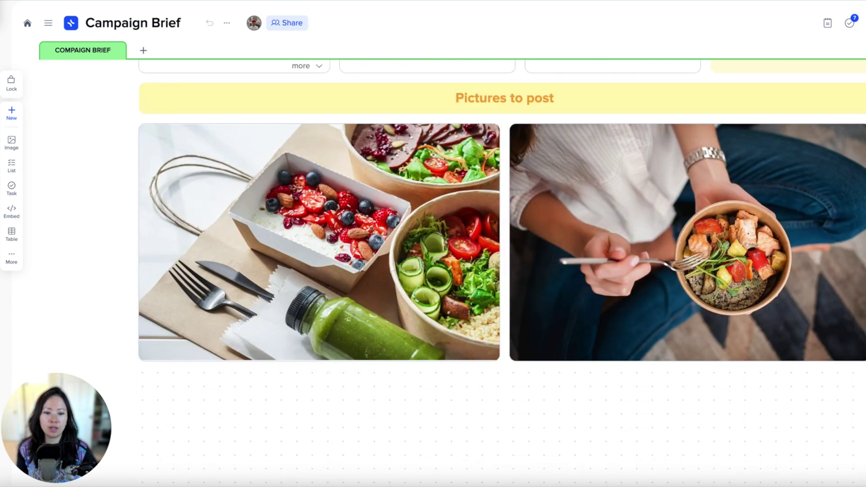
mouse_move(739, 127)
left_mouse_down()
mouse_move(852, 132)
mouse_move(718, 180)
mouse_move(726, 132)
mouse_move(740, 132)
left_mouse_up()
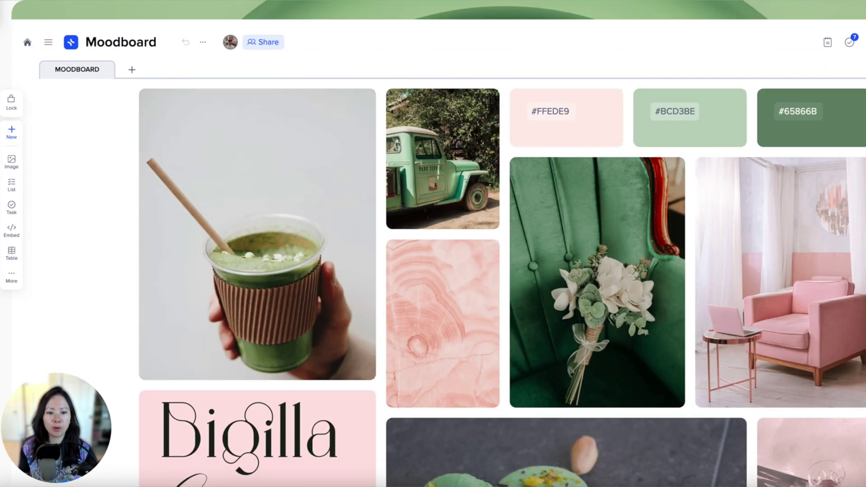
Step: Stretch the macarons photo tile on the Moodboard taller by dragging its bottom edge
scroll(497, 271, "down", 3)
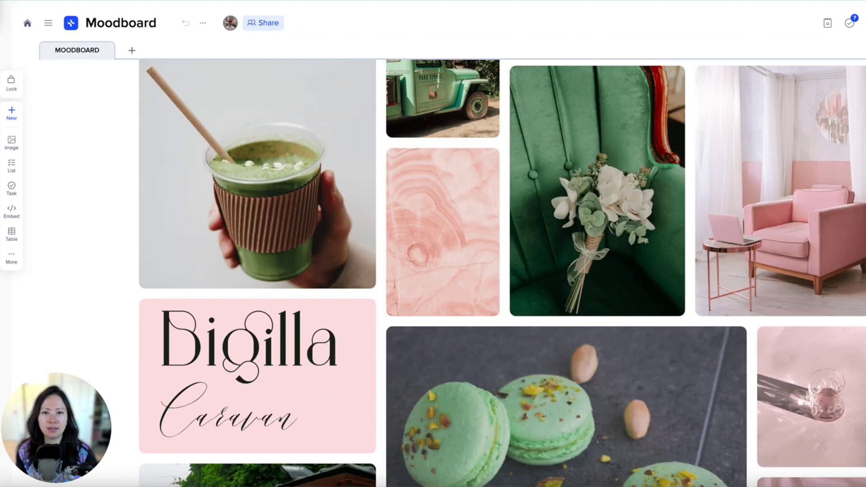
scroll(502, 274, "down", 3)
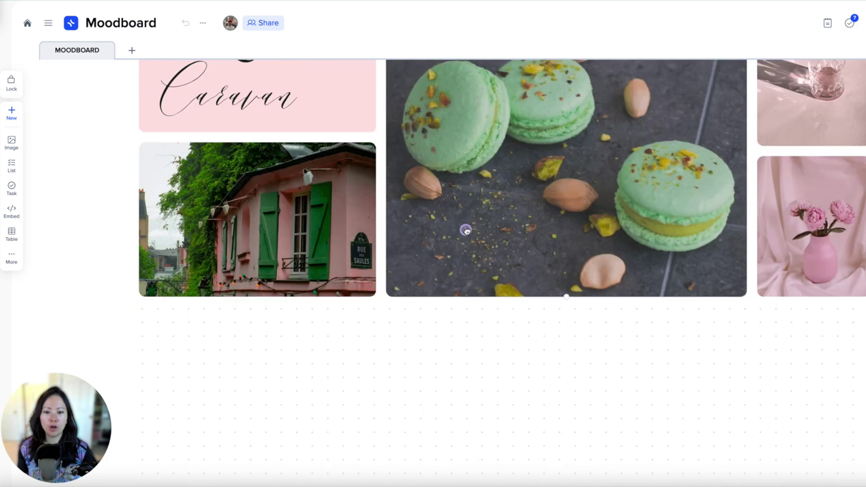
left_click_drag(567, 297, 576, 394)
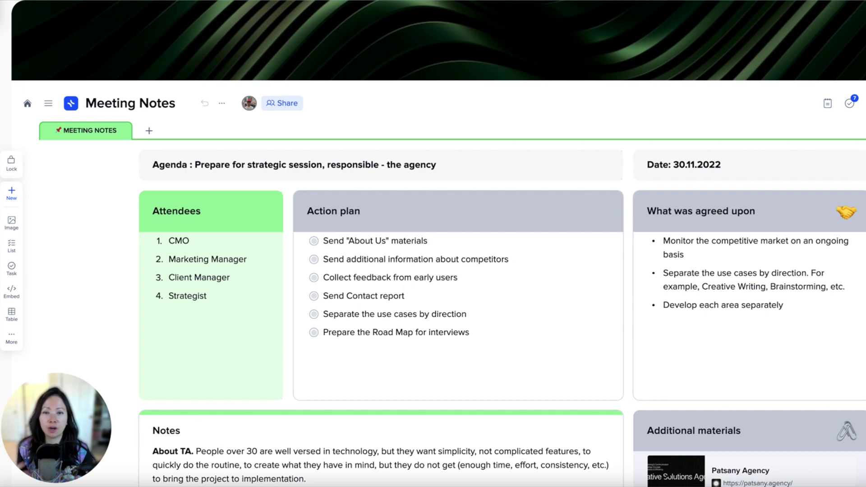
scroll(434, 244, "down", 2)
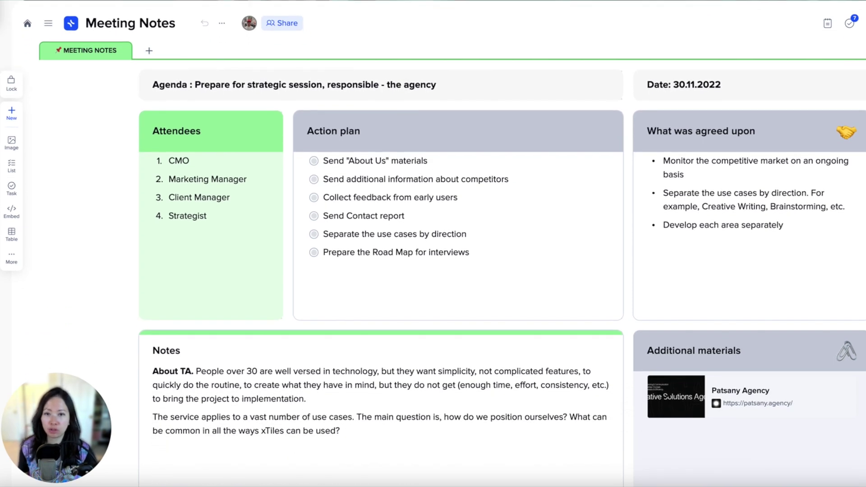
scroll(433, 243, "down", 2)
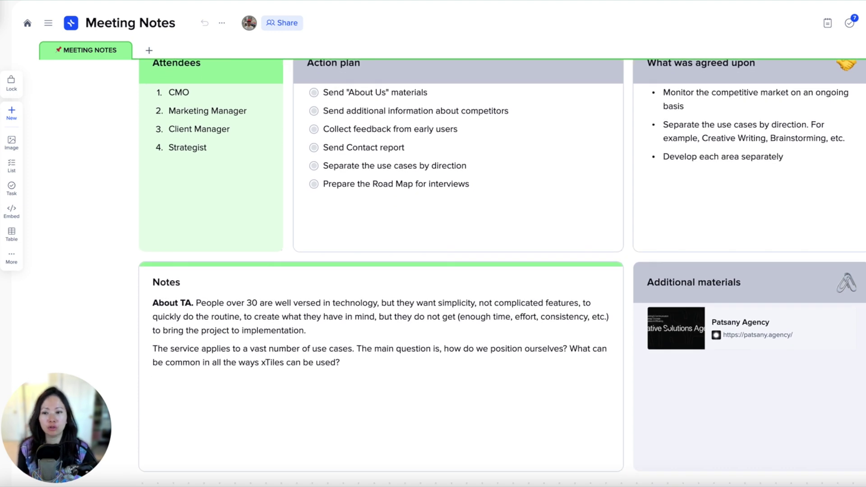
scroll(433, 244, "up", 2)
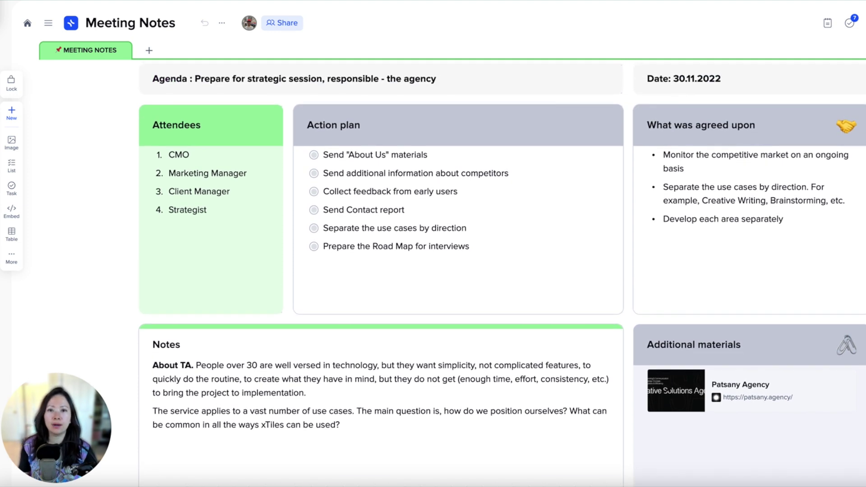